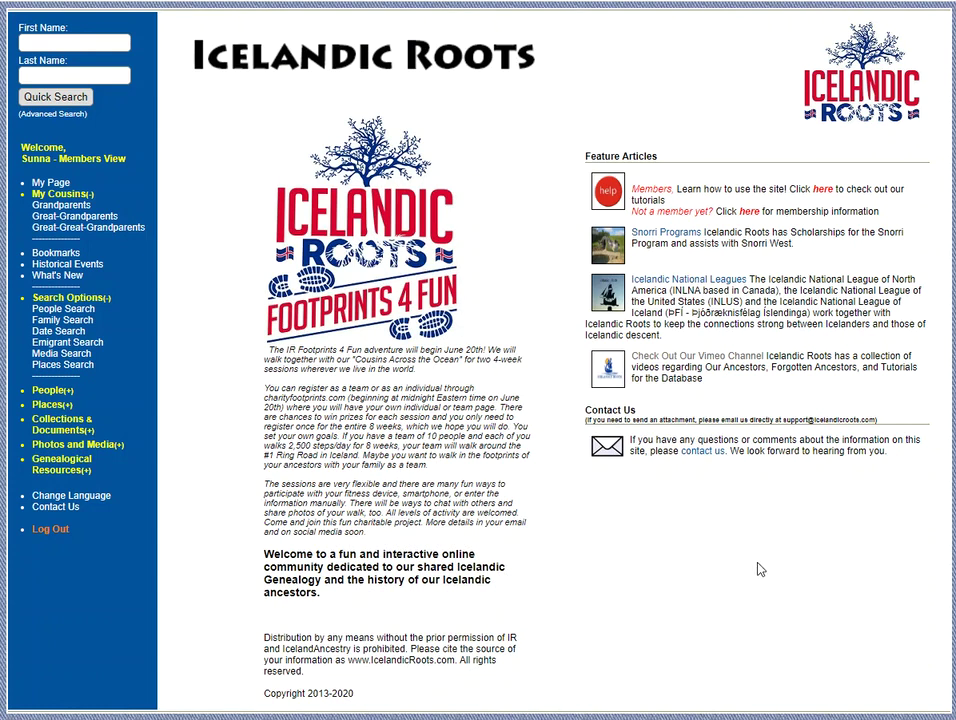
# From My Page's Ancestors chart, open the 1860–1926 great-grandfather's profile
pyautogui.click(57, 188)
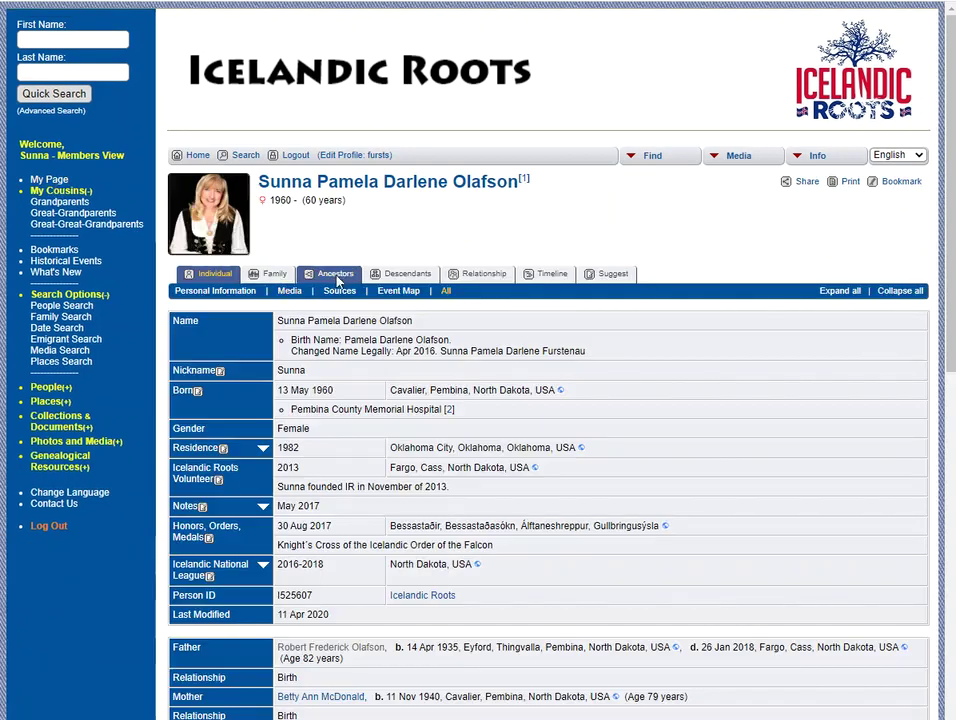
pyautogui.click(336, 277)
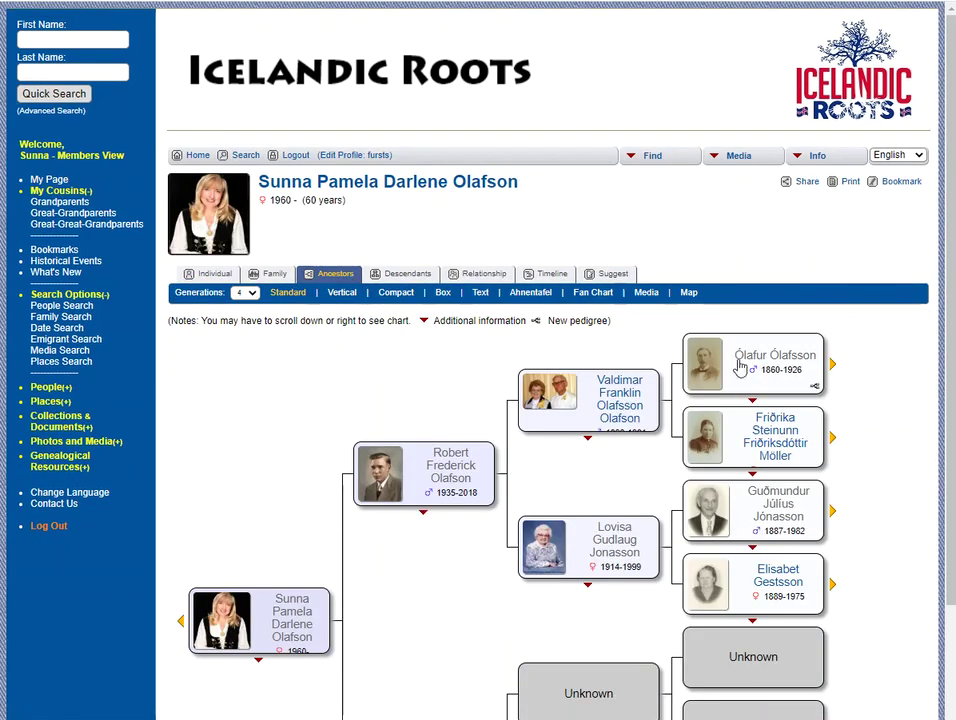
pyautogui.click(805, 362)
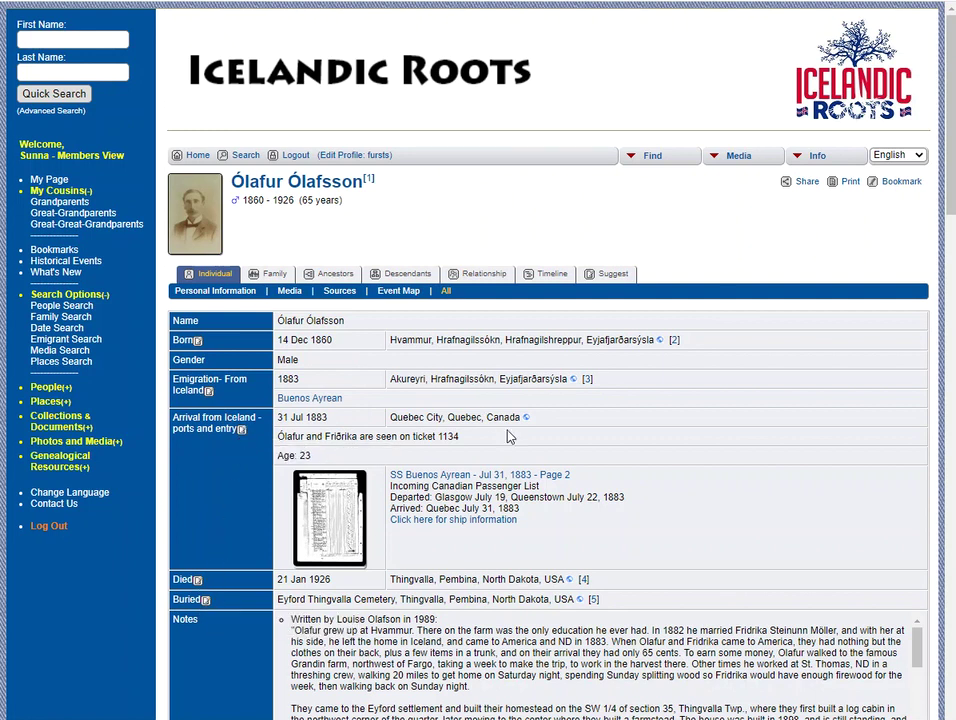
pyautogui.scroll(-3, 450, 380)
pyautogui.scroll(1, 514, 441)
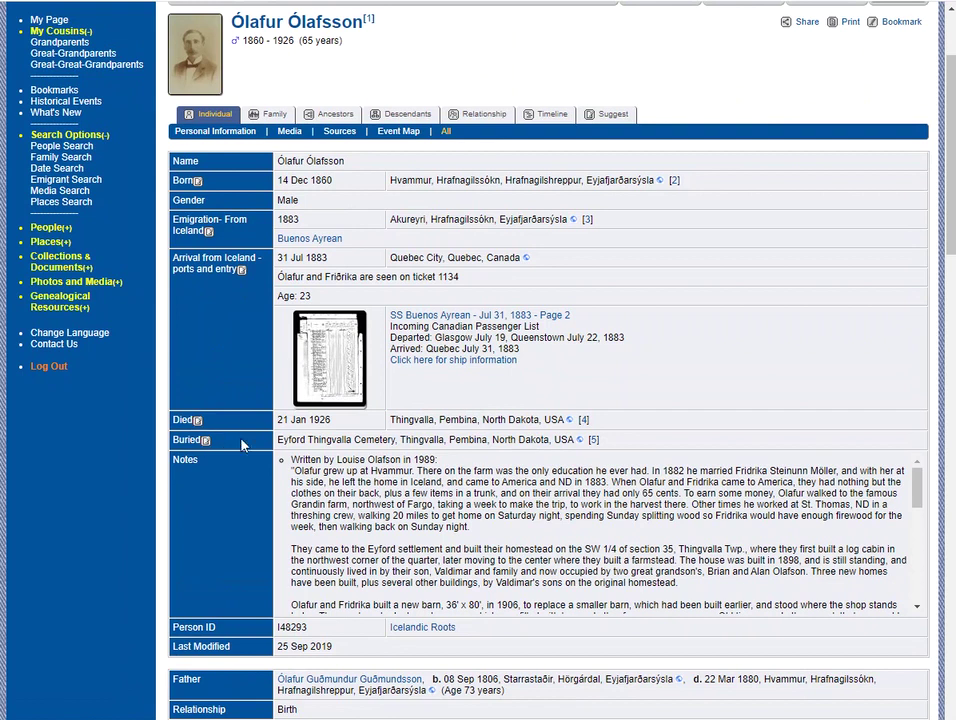
pyautogui.scroll(-4, 645, 487)
pyautogui.scroll(-1, 645, 487)
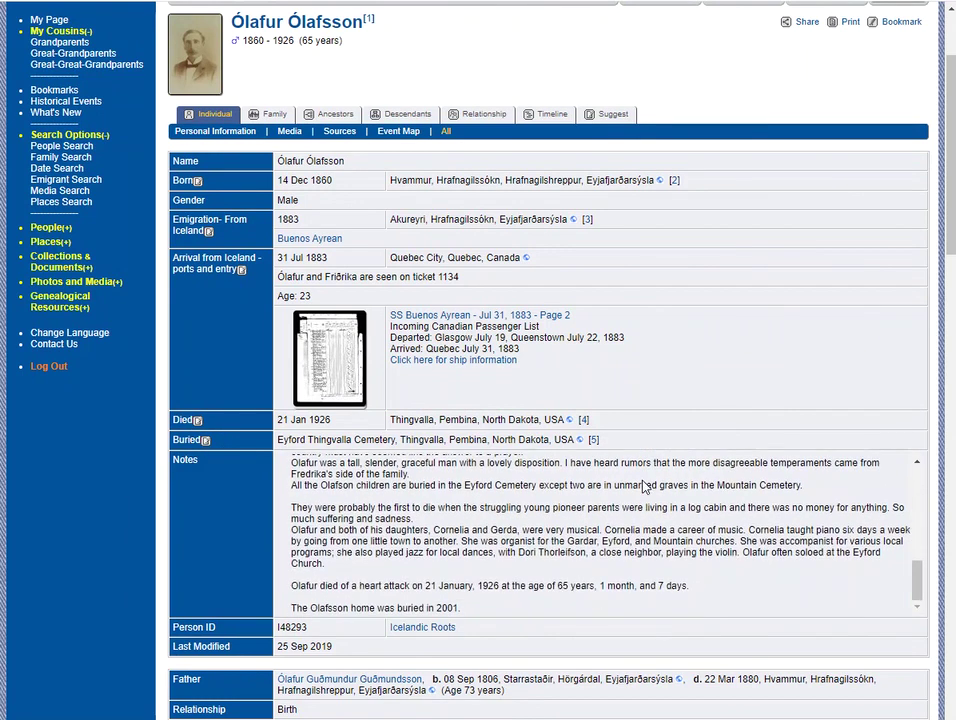
pyautogui.moveTo(947, 100); pyautogui.dragTo(947, 266)
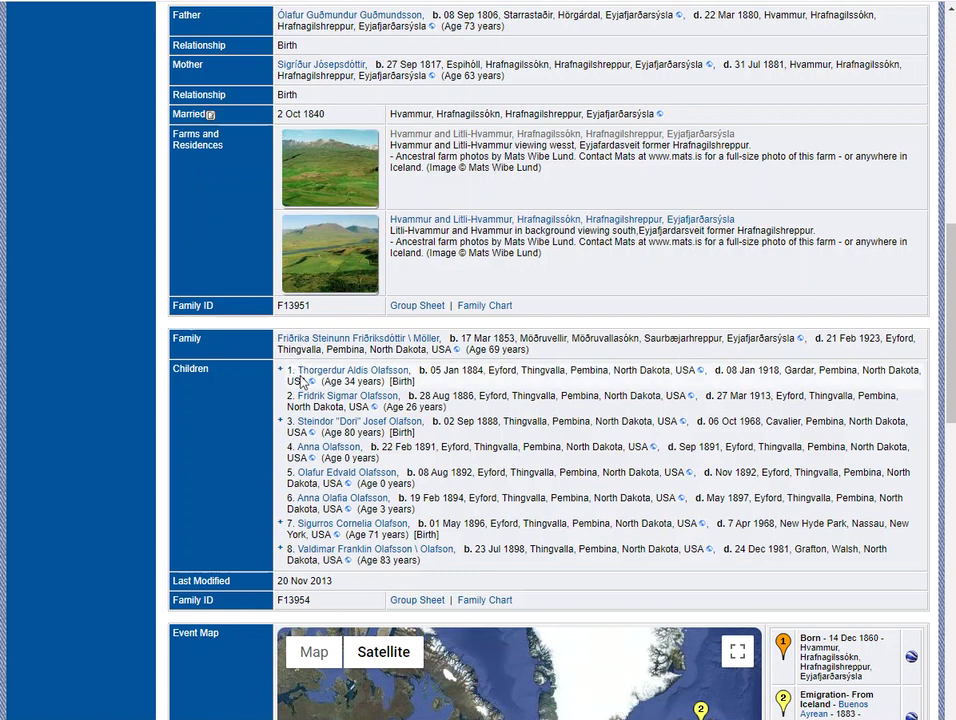
pyautogui.moveTo(950, 412); pyautogui.dragTo(952, 188)
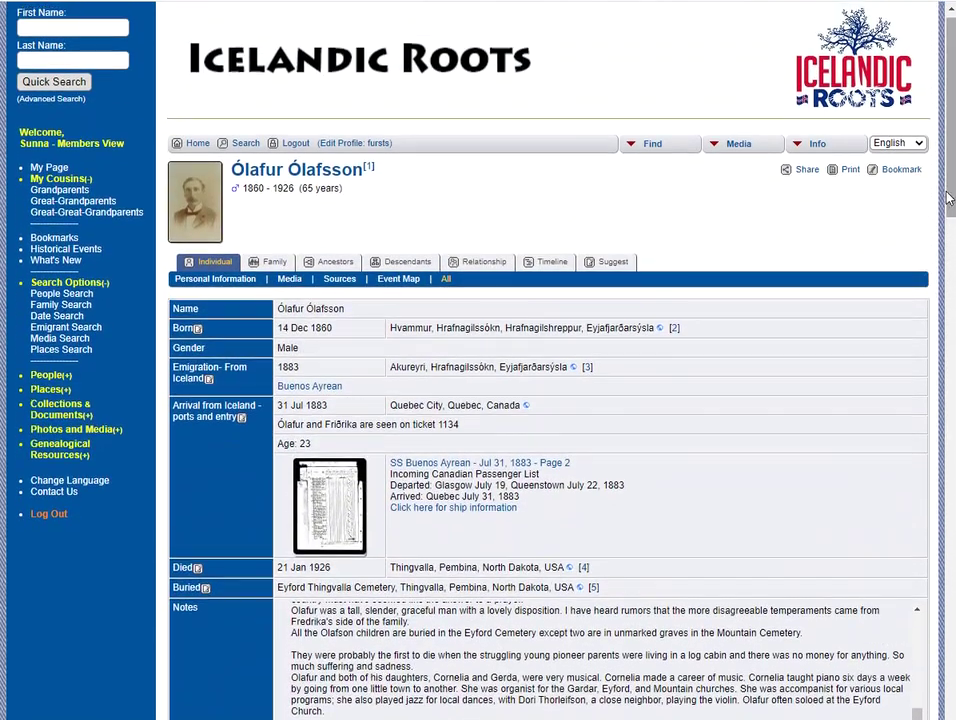
pyautogui.click(198, 332)
# Enter 14 Dec 1860 as the suggested birth date, edit the birthplace, then discard the suggestion
pyautogui.tripleClick(427, 304)
pyautogui.write('14 Dec 1860')
pyautogui.click(358, 354)
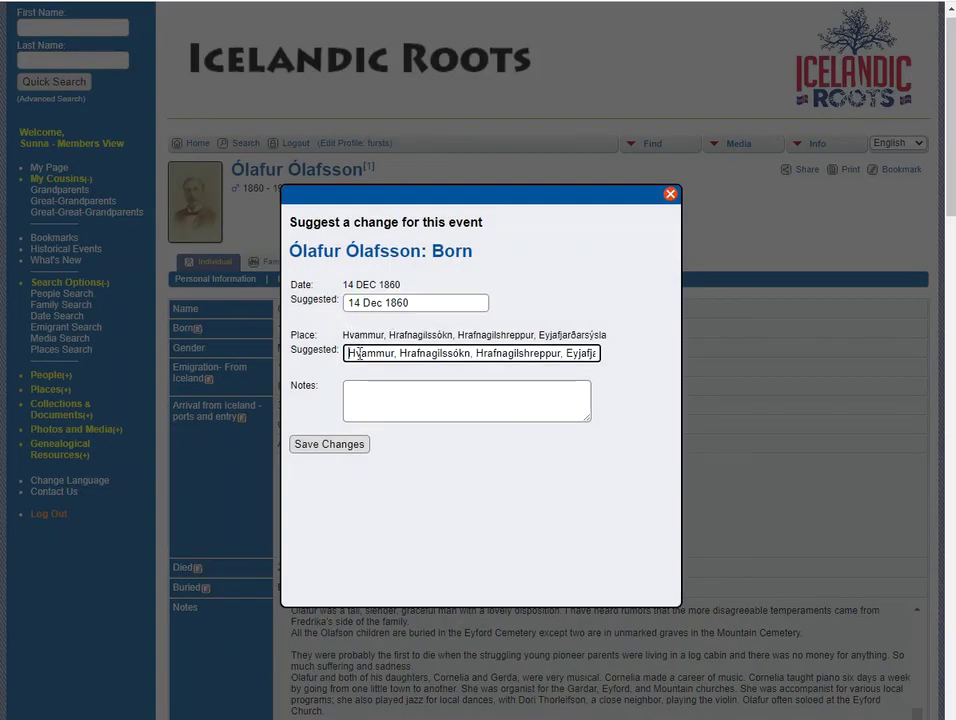
pyautogui.tripleClick(358, 354)
pyautogui.click(362, 396)
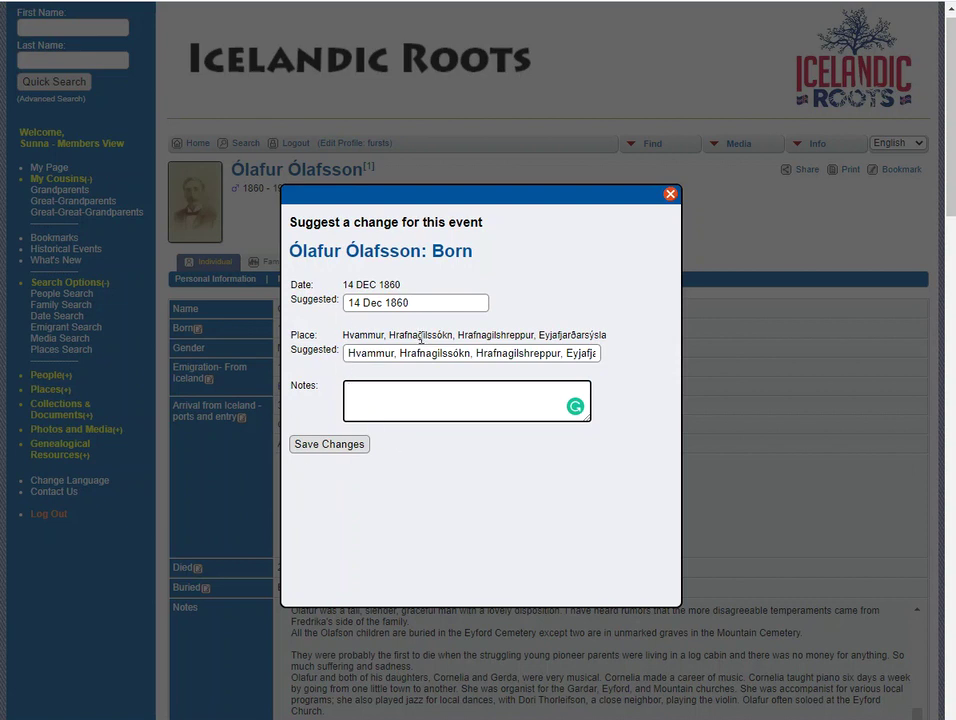
pyautogui.click(670, 194)
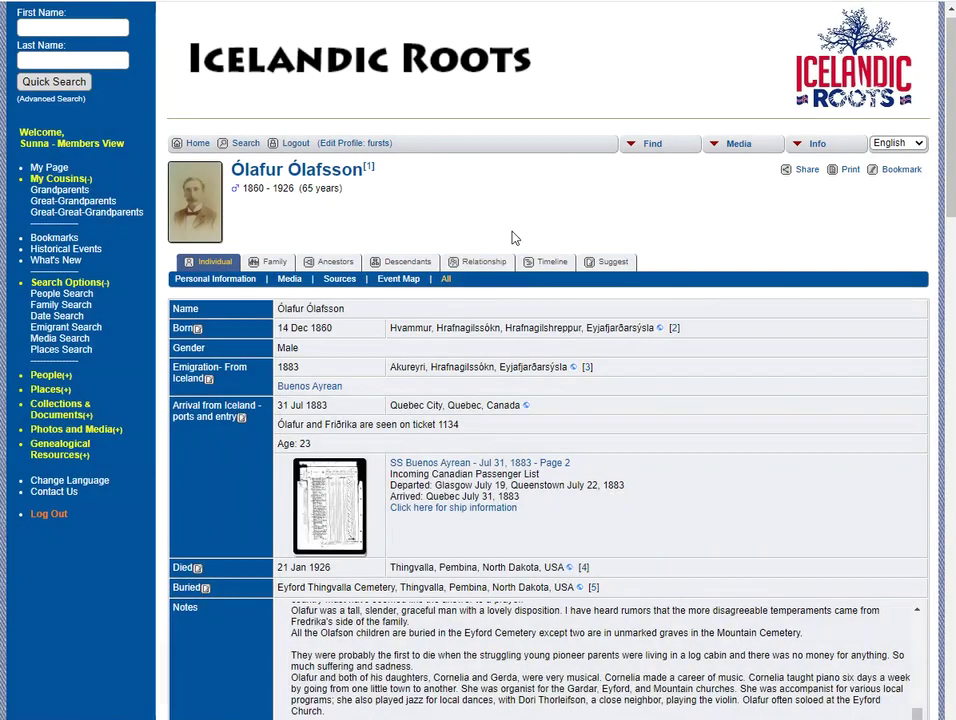
# Open the great-grandfather's Suggest form, autofill the submitter's e-mail, and focus the empty description field
pyautogui.click(613, 264)
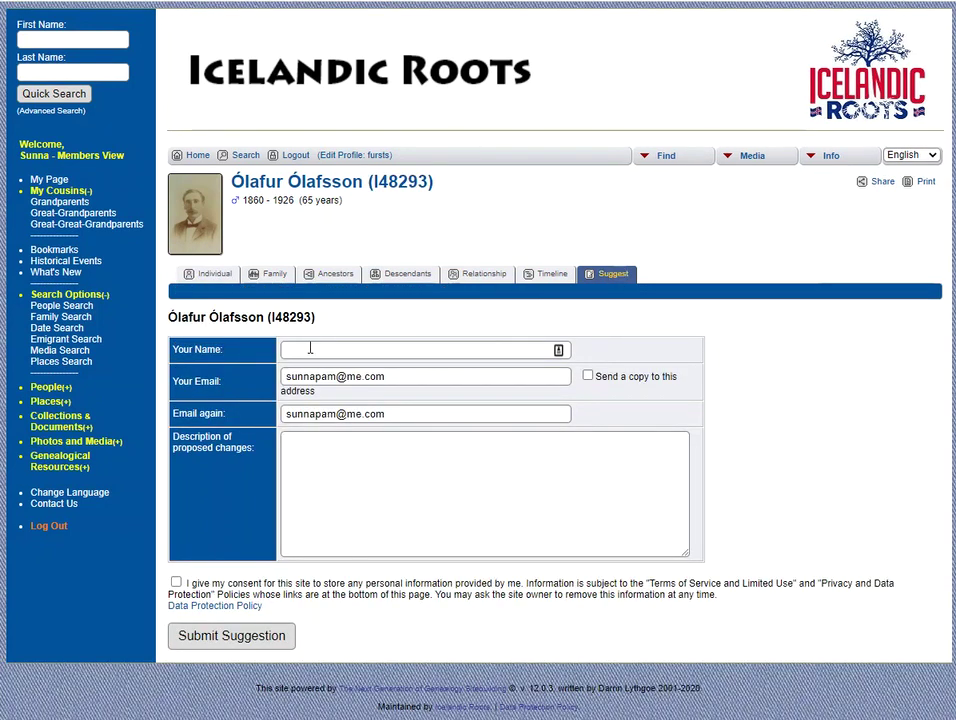
pyautogui.click(310, 348)
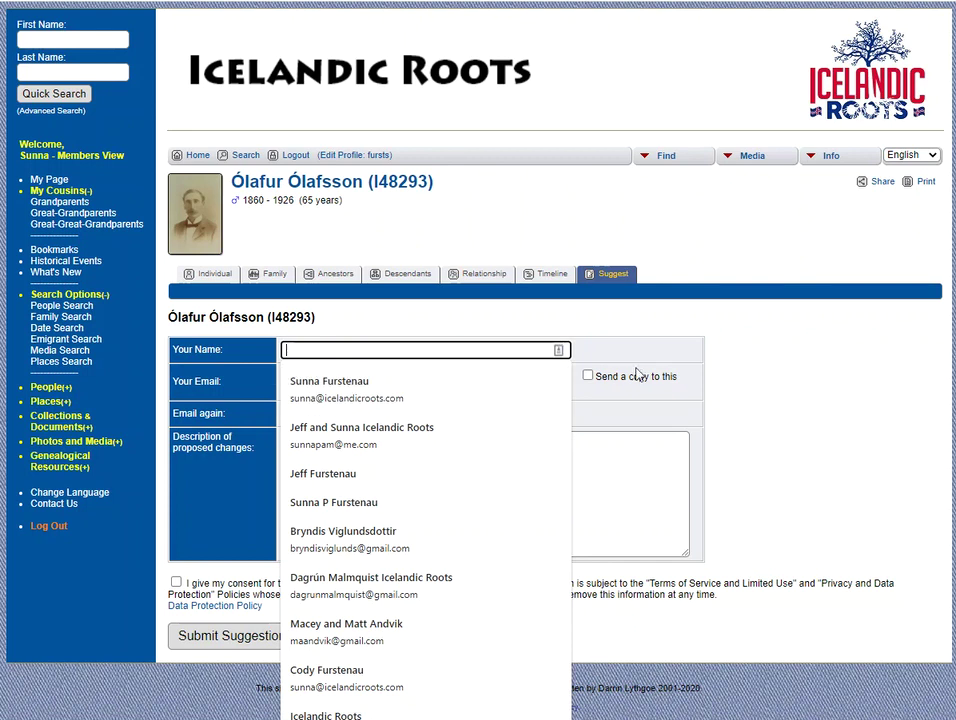
pyautogui.click(521, 435)
pyautogui.click(302, 452)
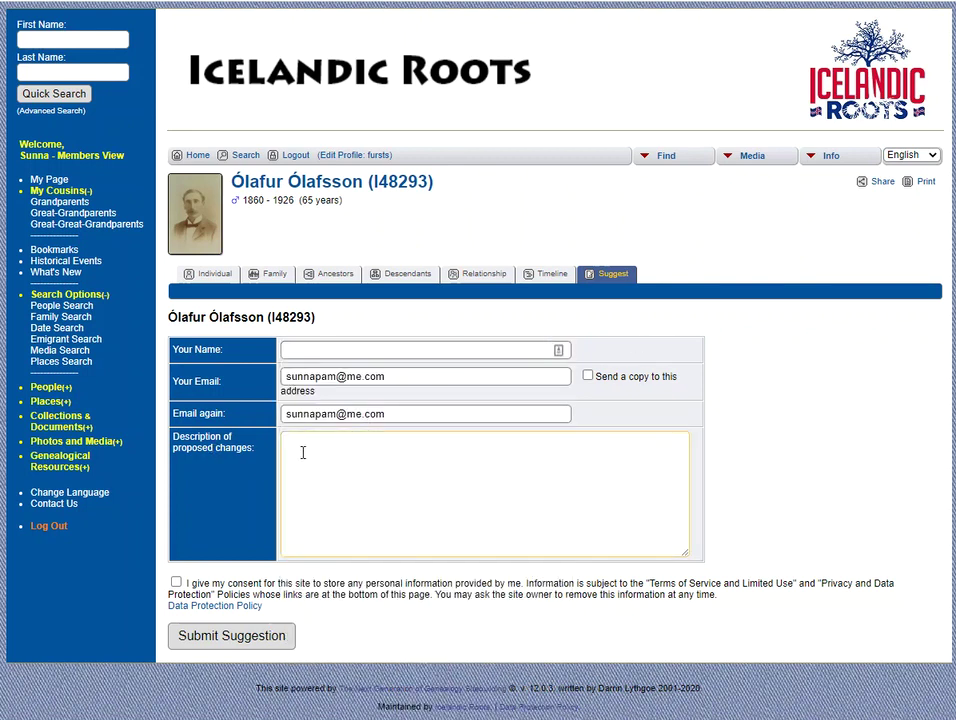
pyautogui.click(314, 451)
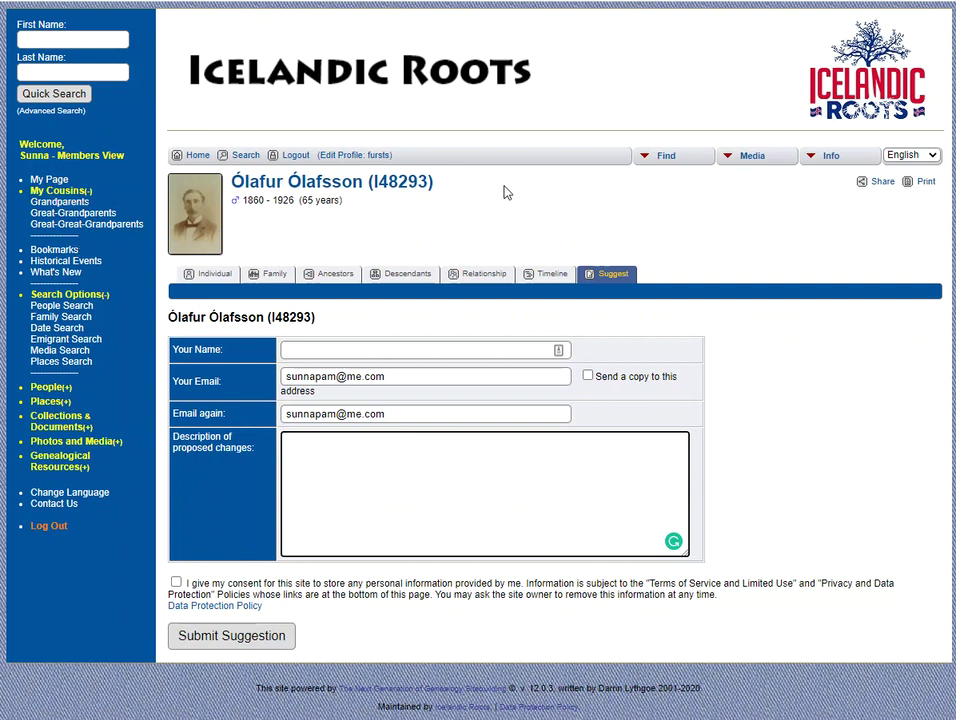
pyautogui.moveTo(847, 163)
# Return to the great-grandfather's Individual tab and scroll through his notes and biography
pyautogui.click(213, 284)
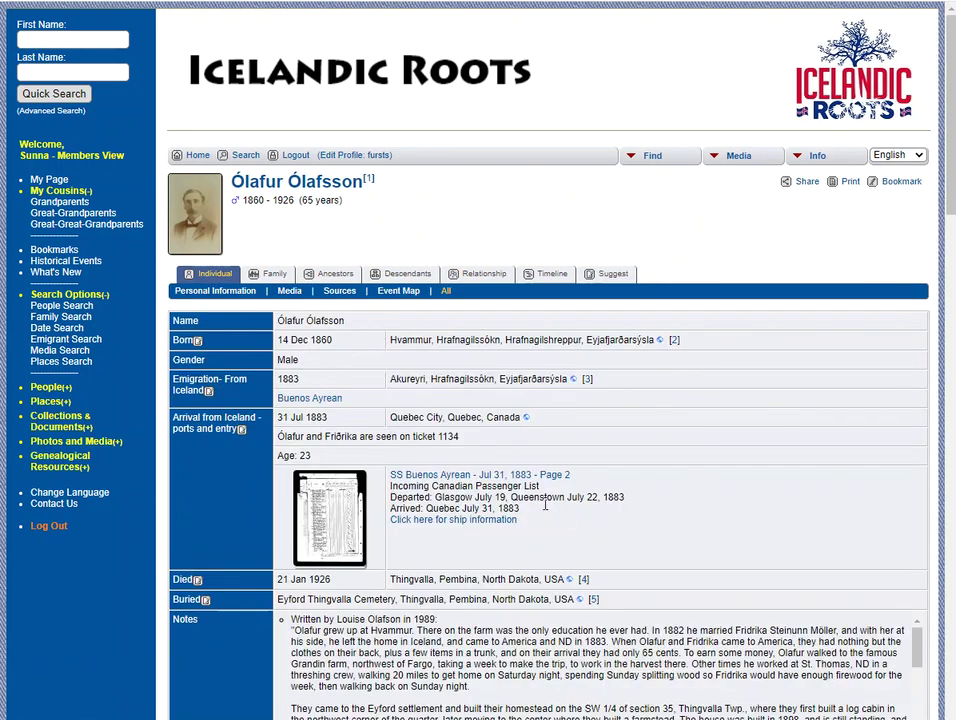
pyautogui.scroll(-1, 722, 506)
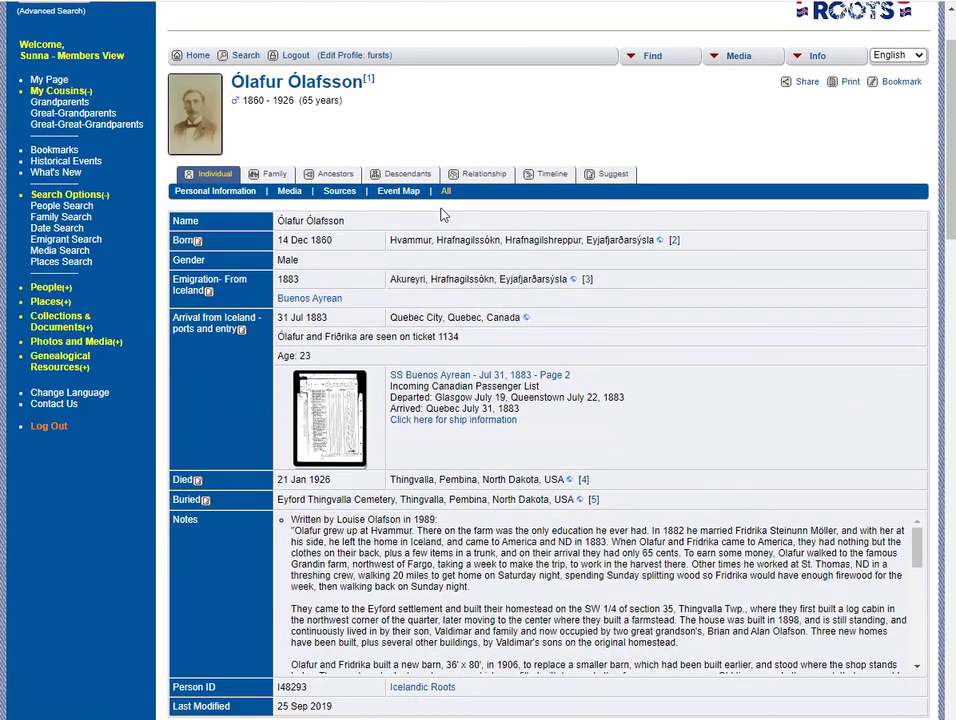
pyautogui.moveTo(335, 420)
pyautogui.scroll(-6, 491, 445)
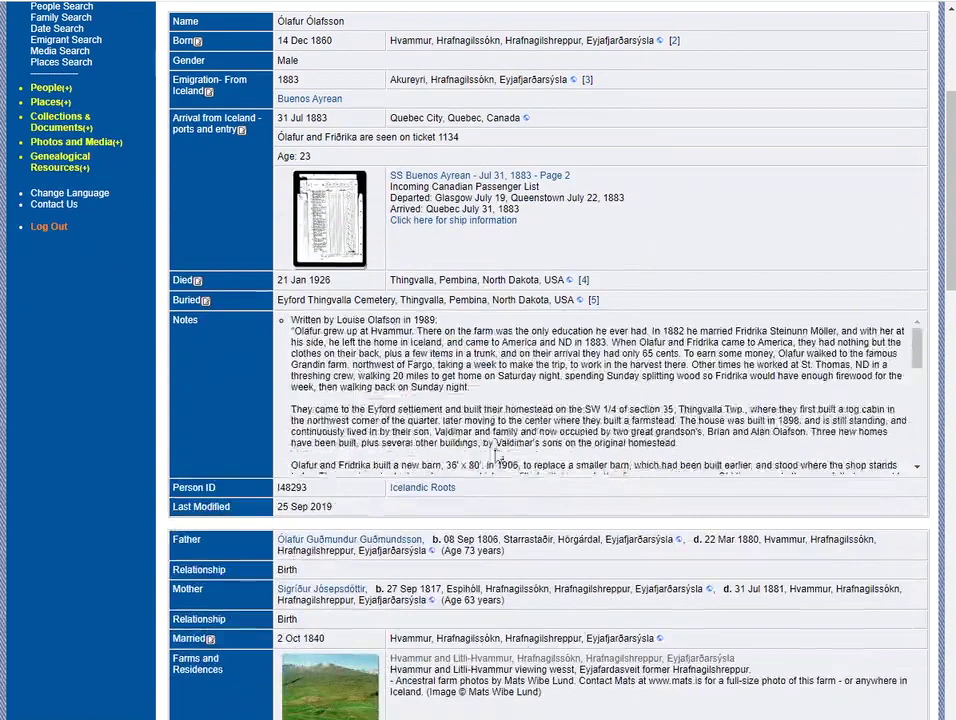
pyautogui.scroll(-6, 497, 447)
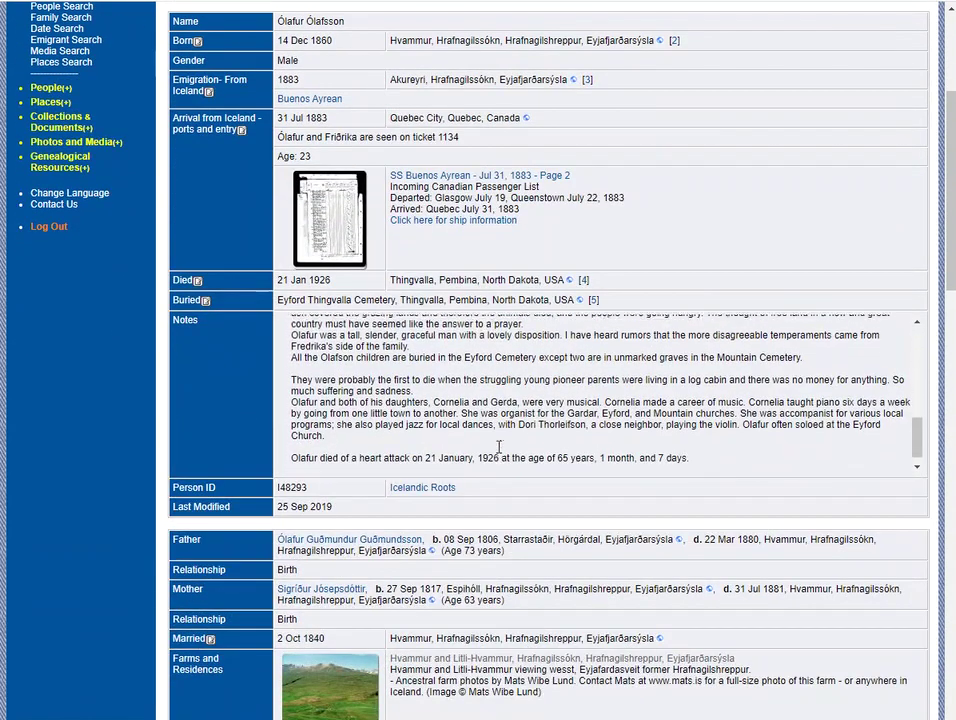
pyautogui.scroll(-5, 499, 447)
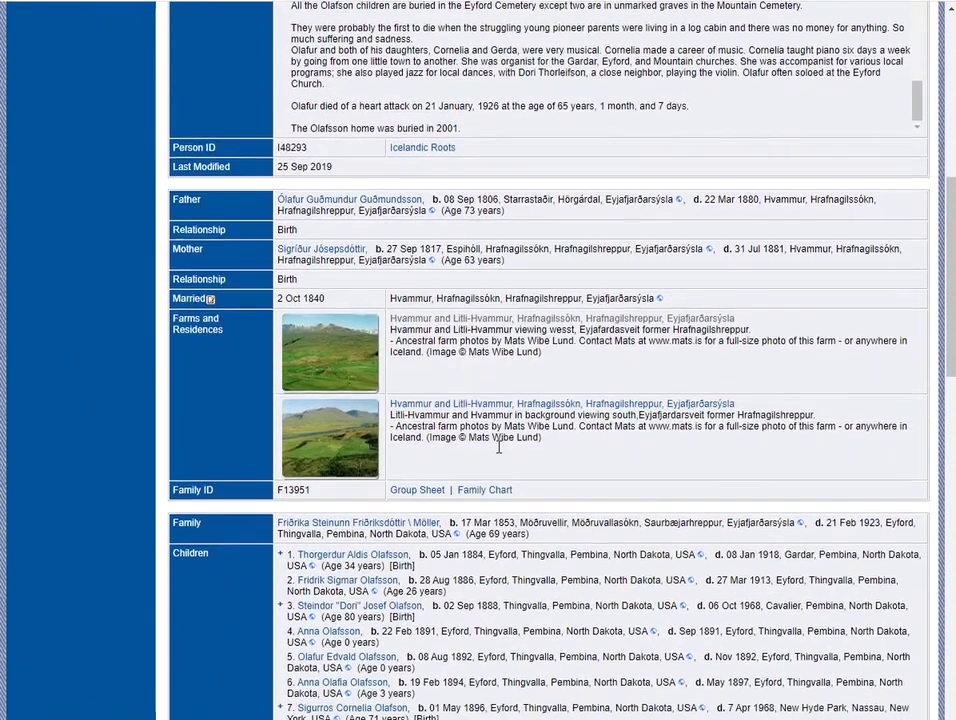
# Scroll on through his event map, photos and records, then back toward the top
pyautogui.moveTo(343, 325)
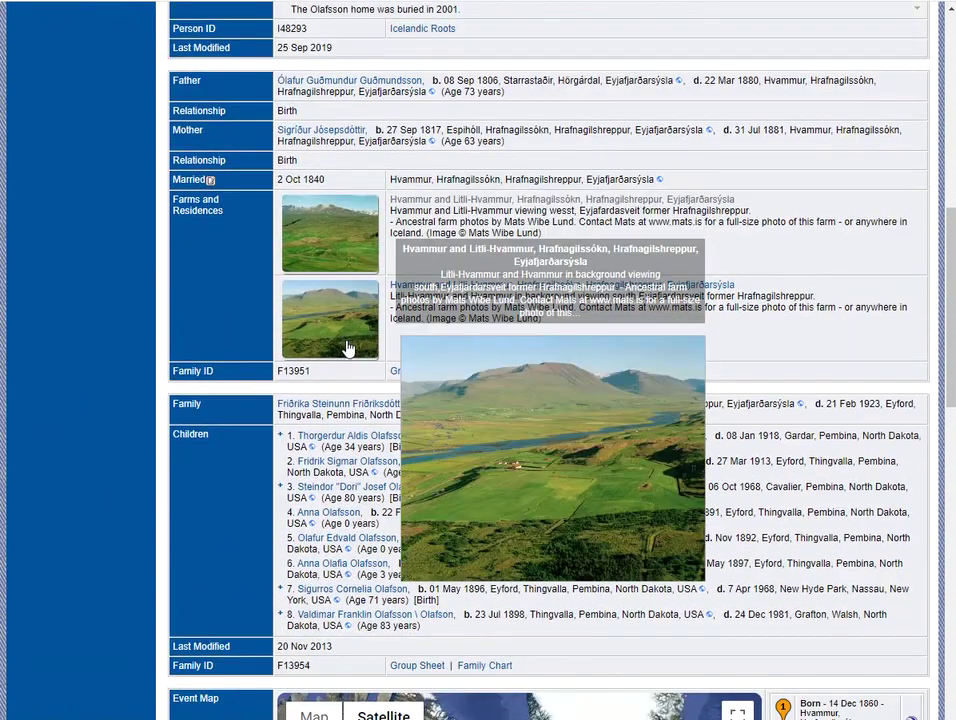
pyautogui.scroll(-4, 350, 400)
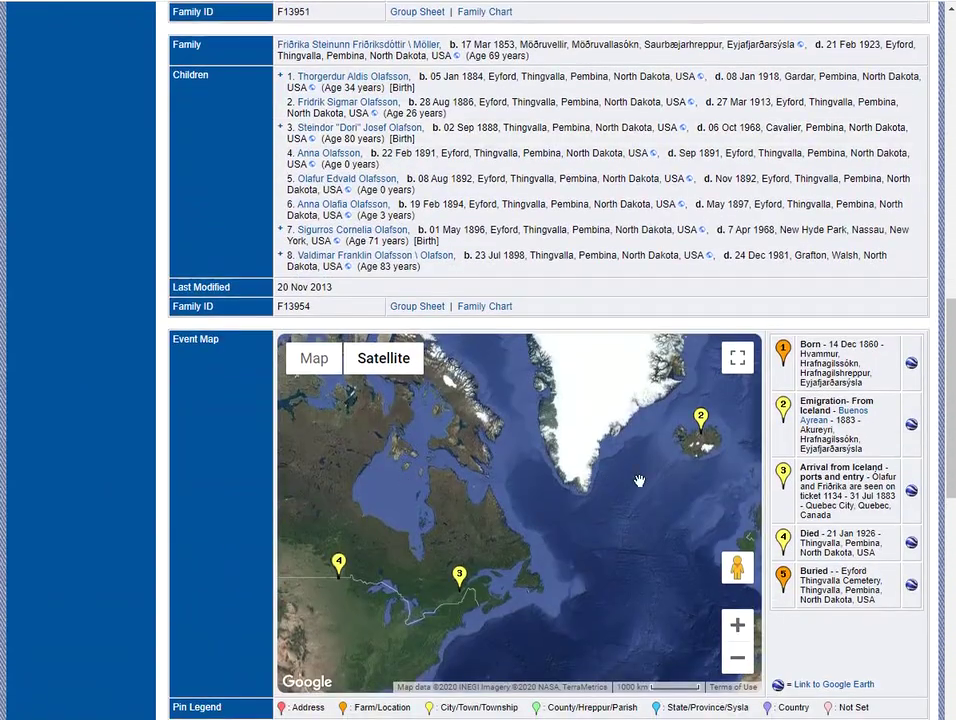
pyautogui.scroll(-5, 639, 481)
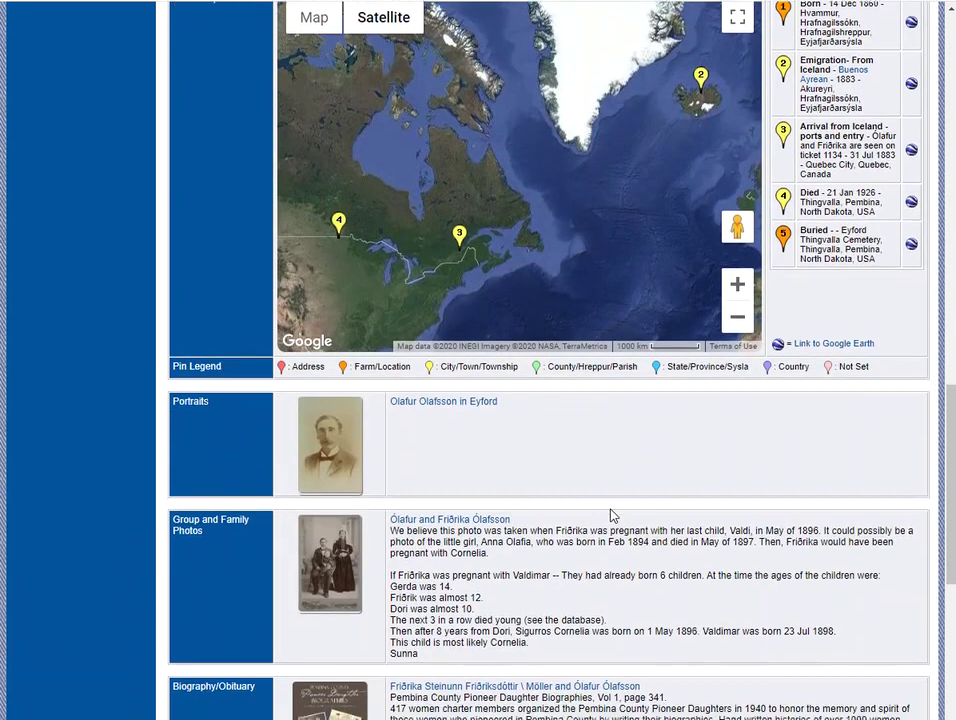
pyautogui.scroll(-3, 613, 516)
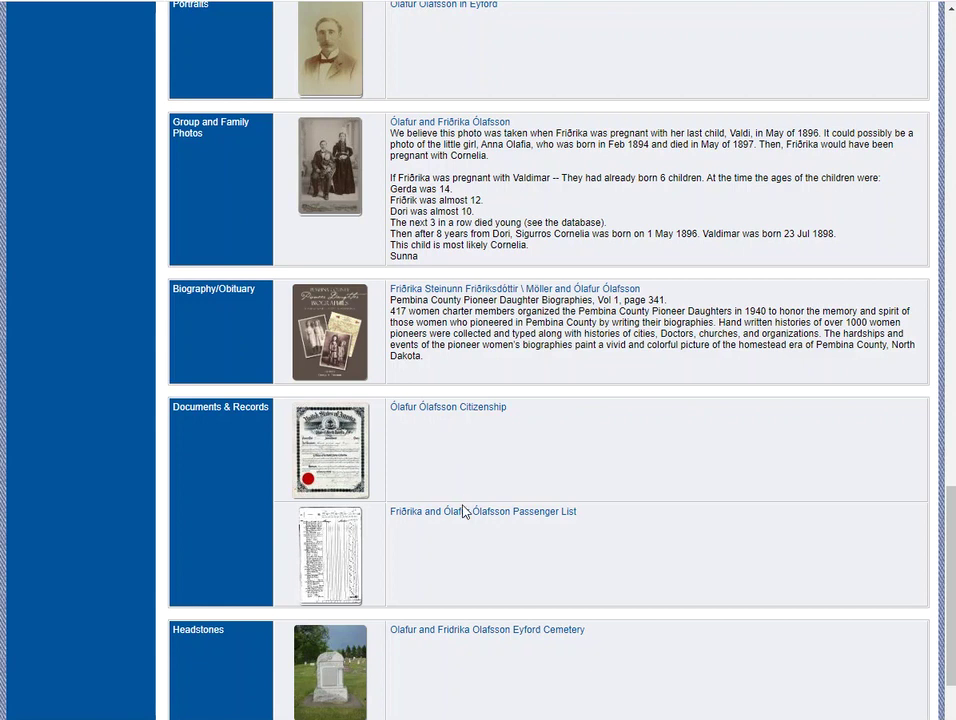
pyautogui.scroll(-3, 483, 552)
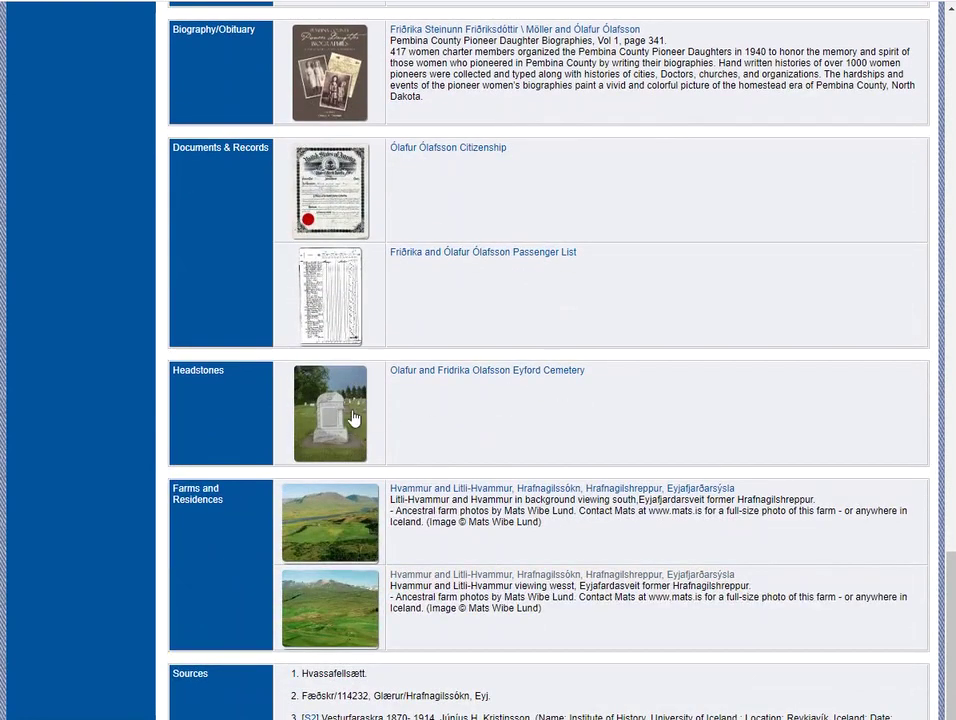
pyautogui.scroll(15, 355, 410)
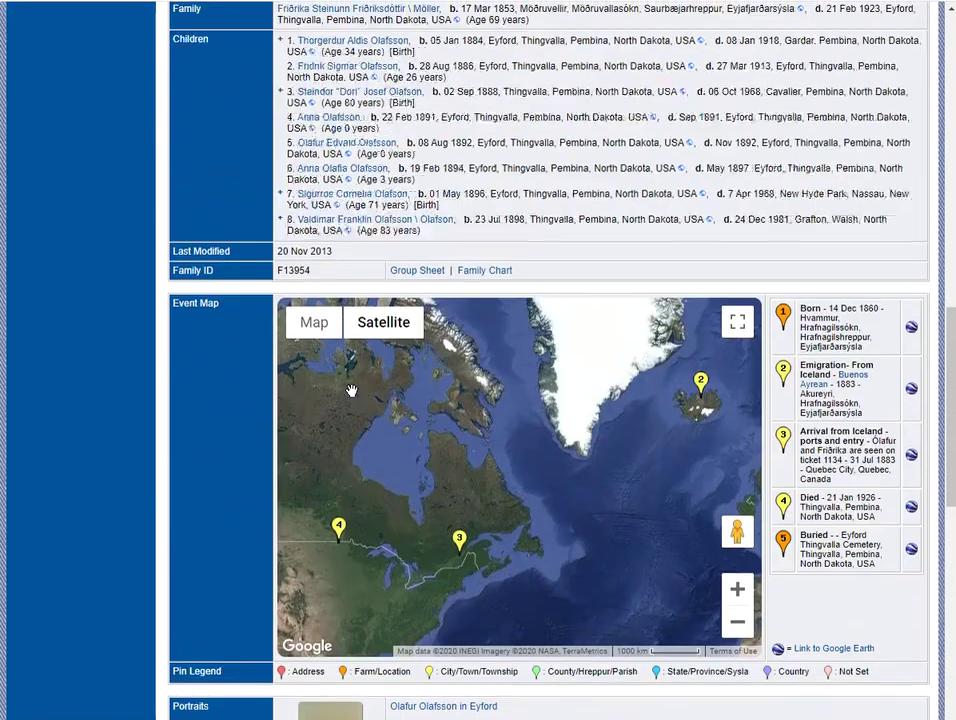
pyautogui.scroll(10, 350, 388)
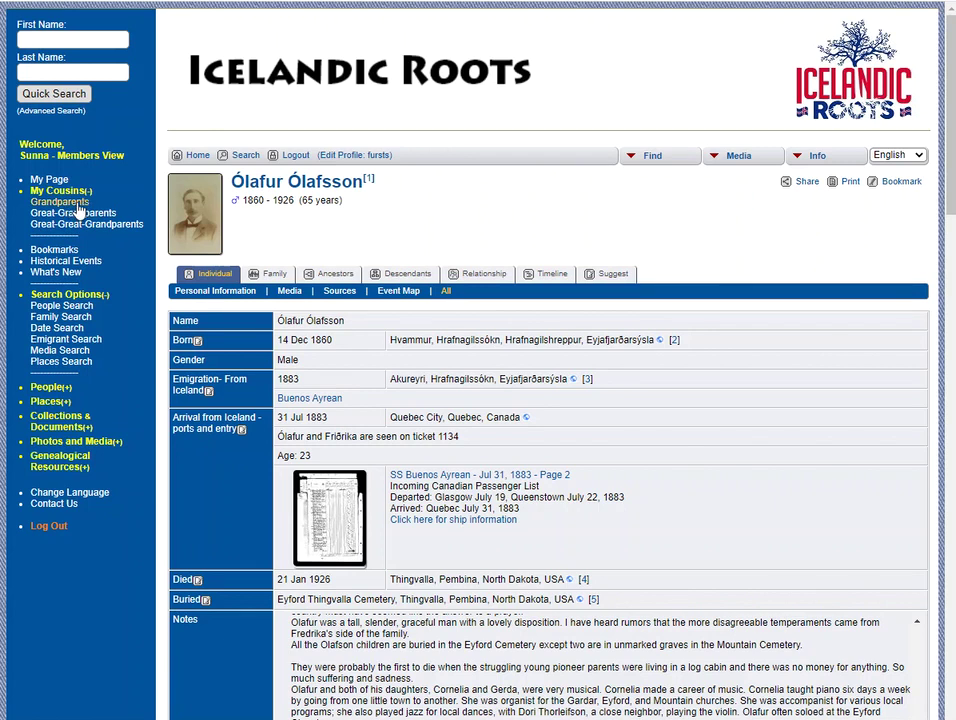
pyautogui.click(121, 226)
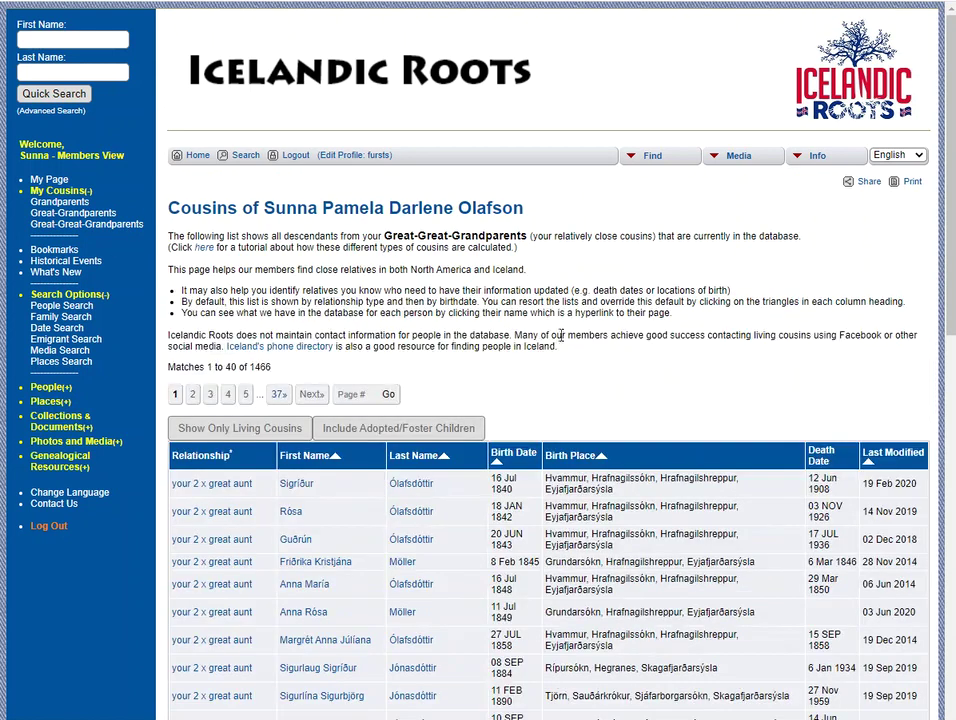
pyautogui.scroll(-3, 627, 505)
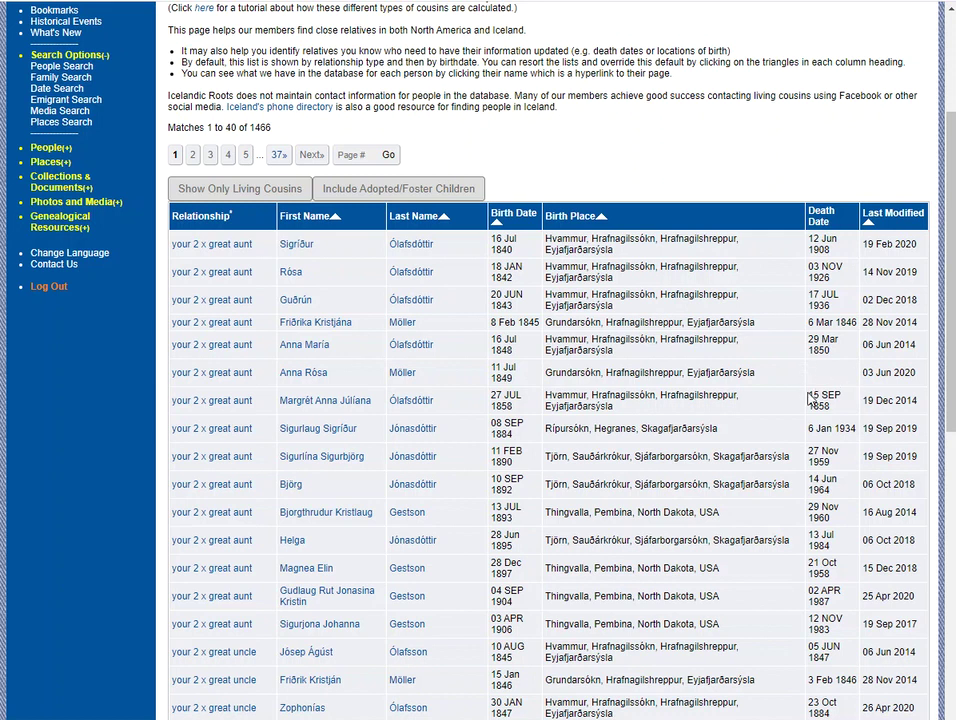
pyautogui.scroll(3, 751, 408)
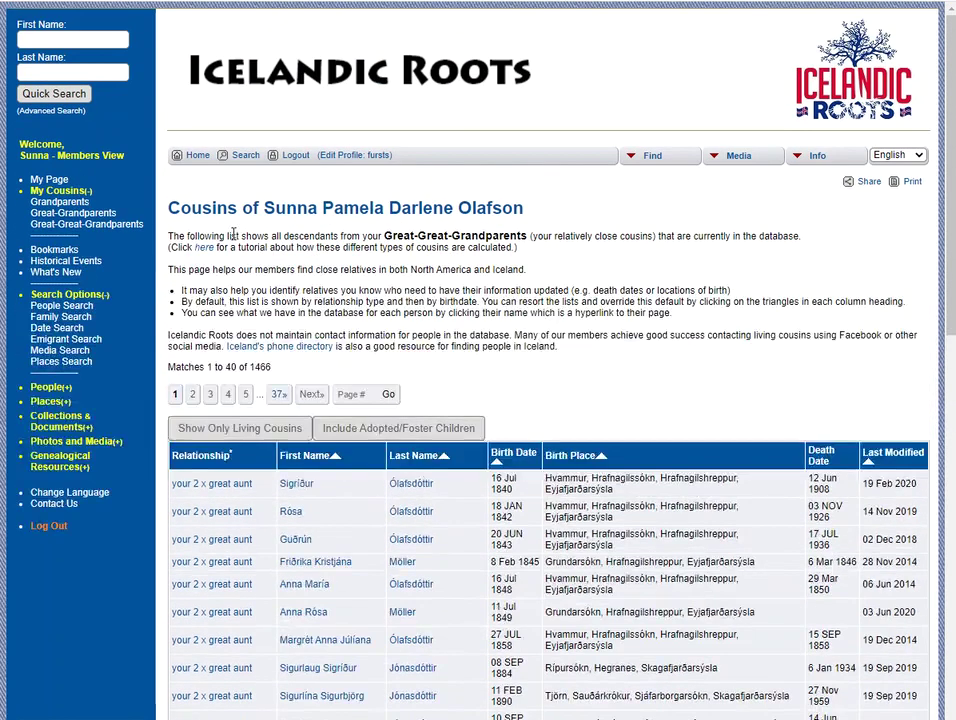